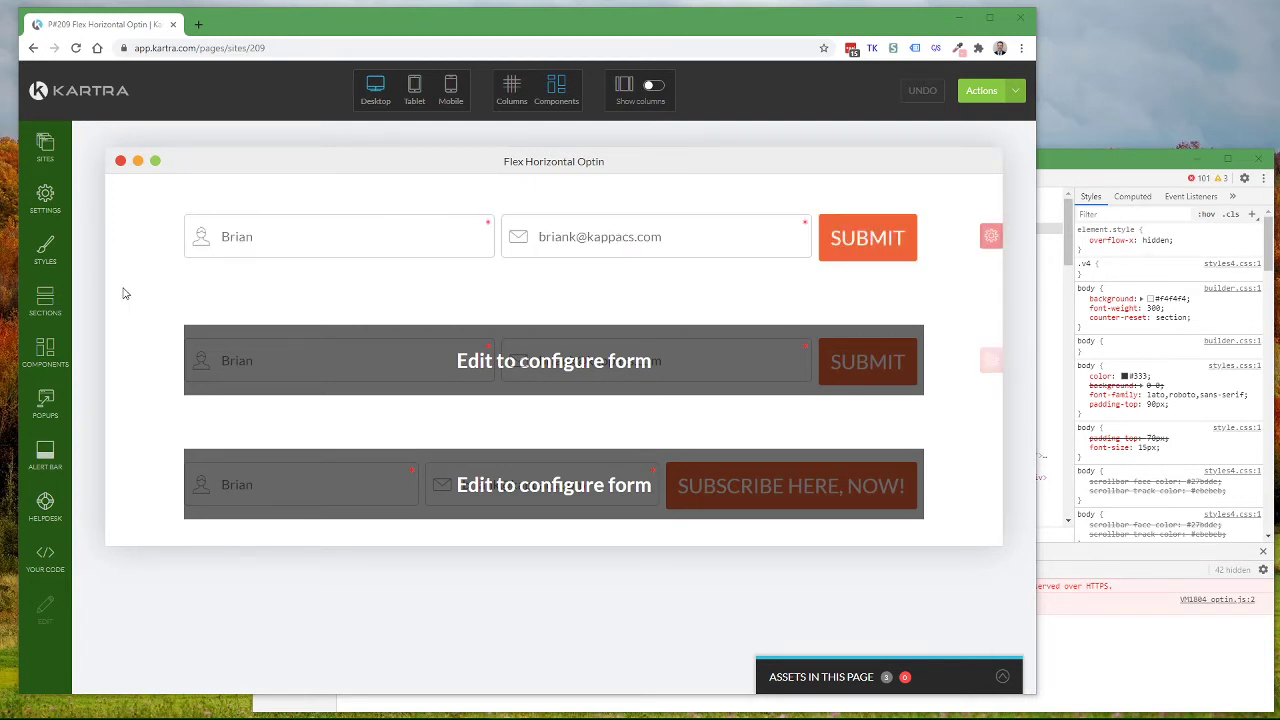
# - Prefix all three kartra_optin selectors in the page's custom CSS with the .horizontal class and apply the styles
pyautogui.moveTo(320, 250)
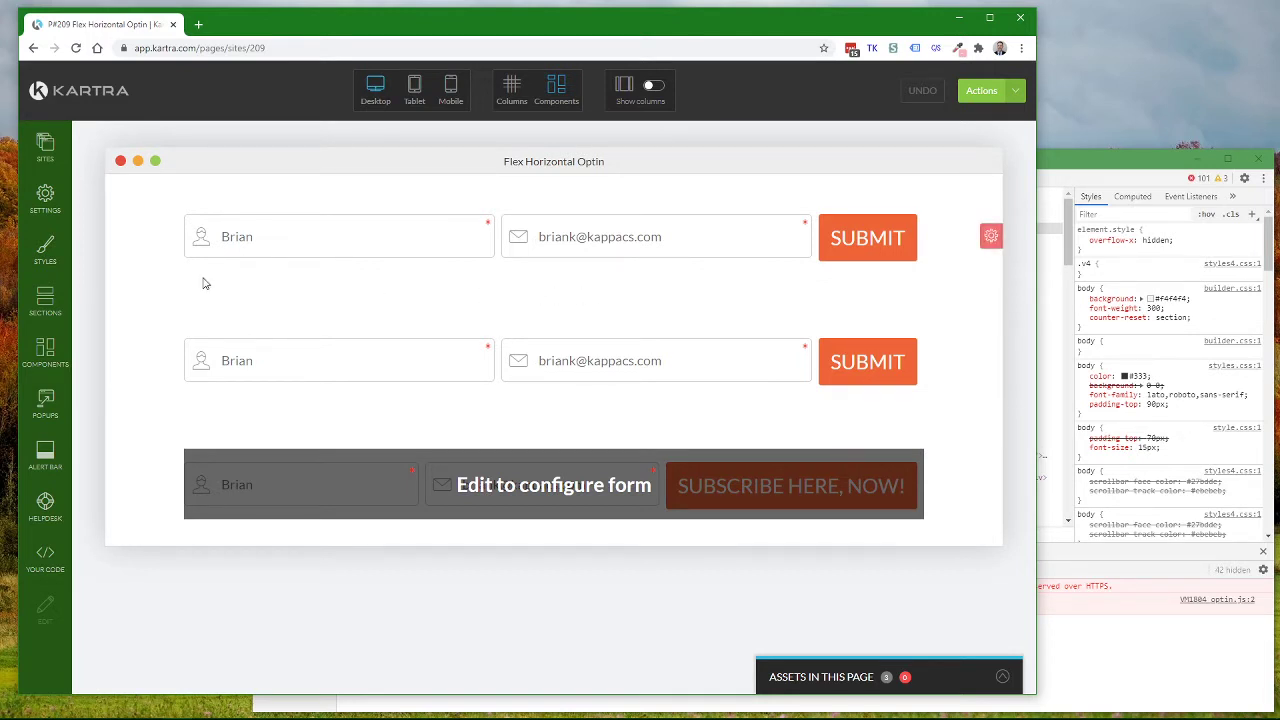
pyautogui.click(50, 256)
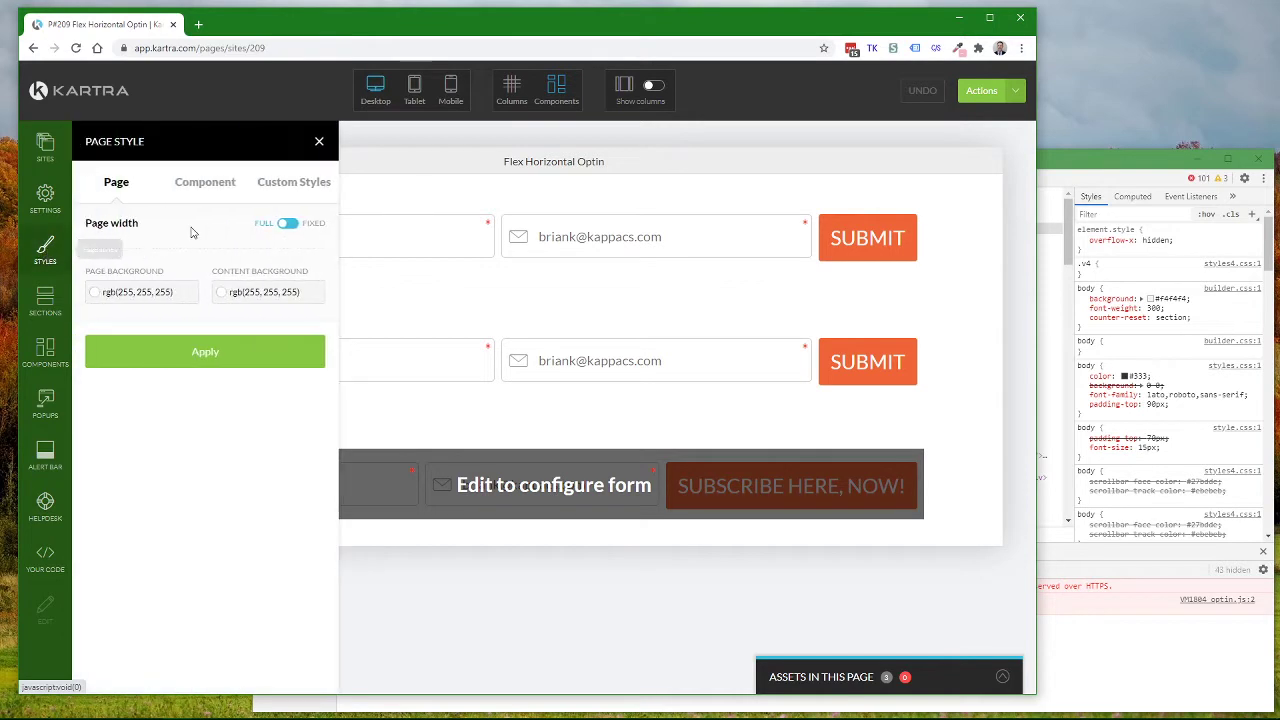
pyautogui.click(291, 185)
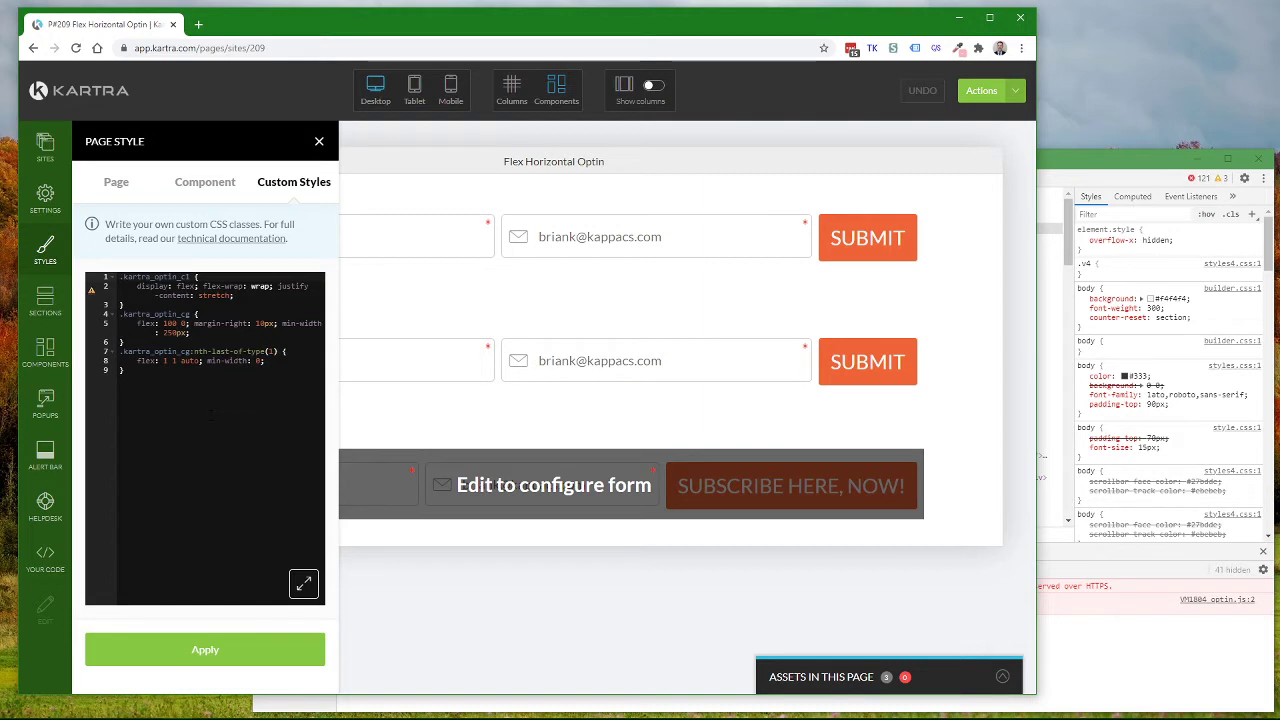
pyautogui.write('.ho')
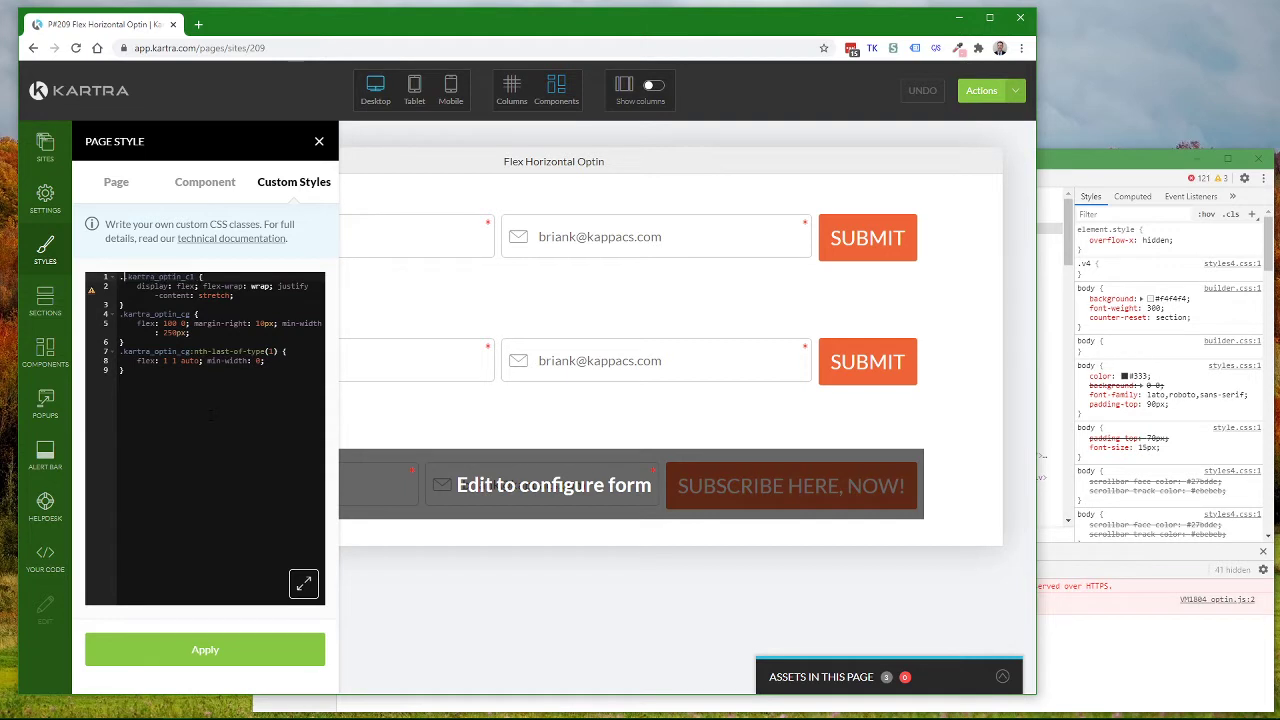
pyautogui.write('rizontal')
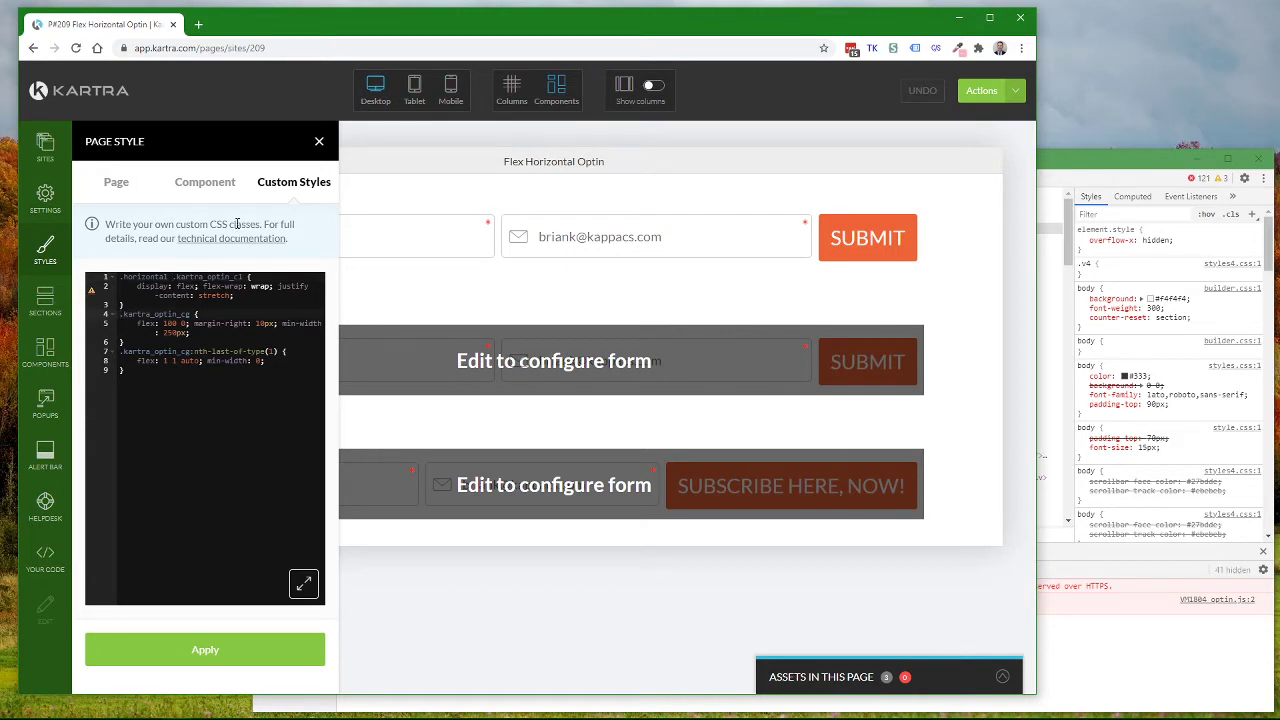
pyautogui.write('.horizontal')
pyautogui.click(119, 351)
pyautogui.write('.horizon')
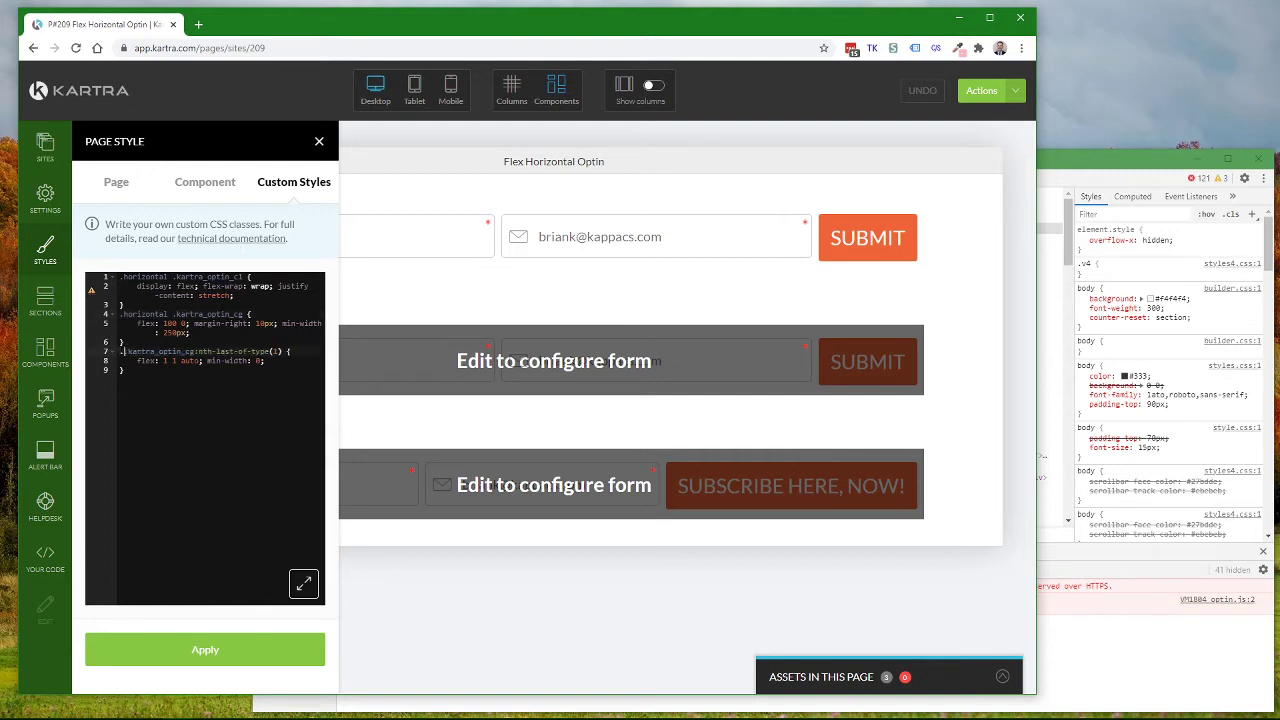
pyautogui.write('tal')
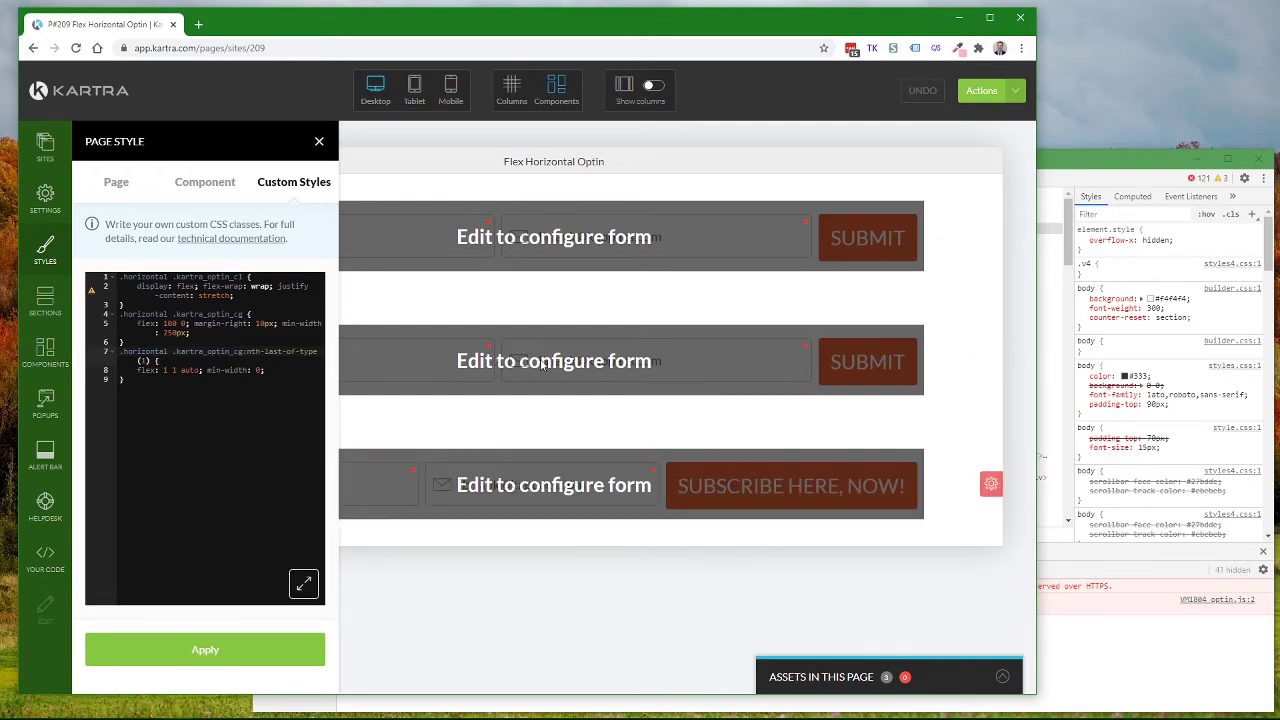
pyautogui.click(205, 650)
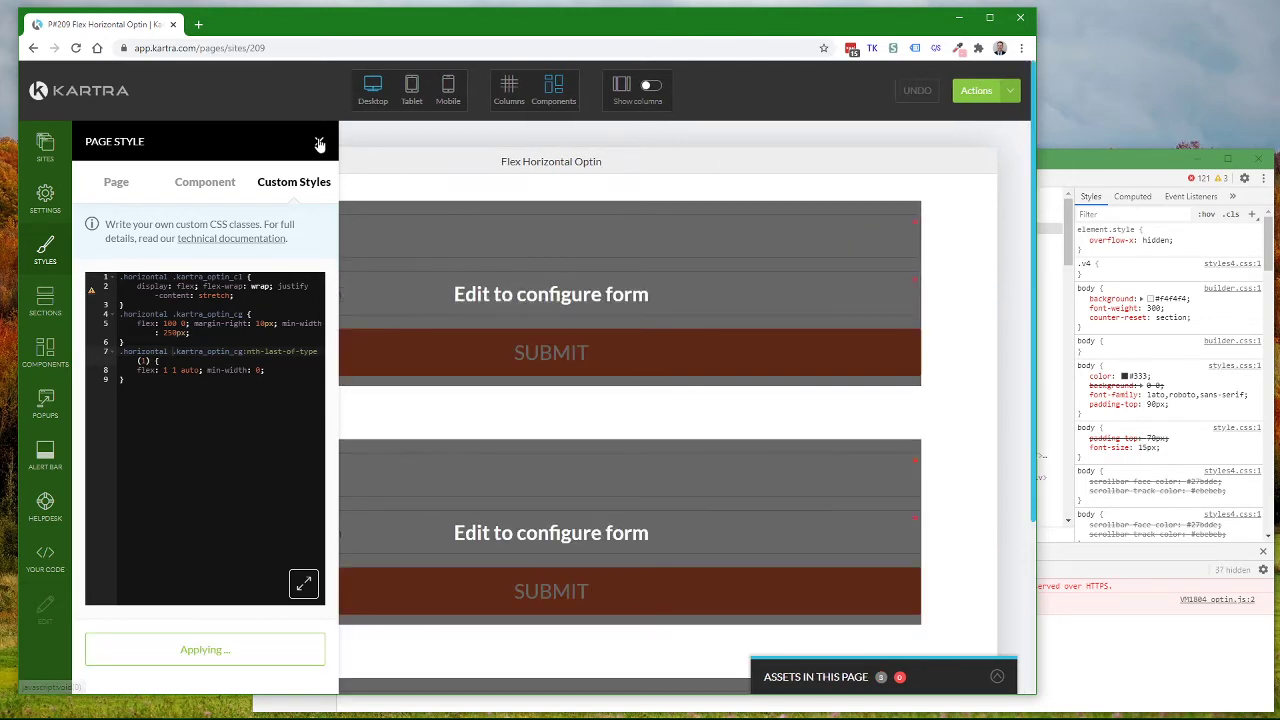
pyautogui.click(319, 141)
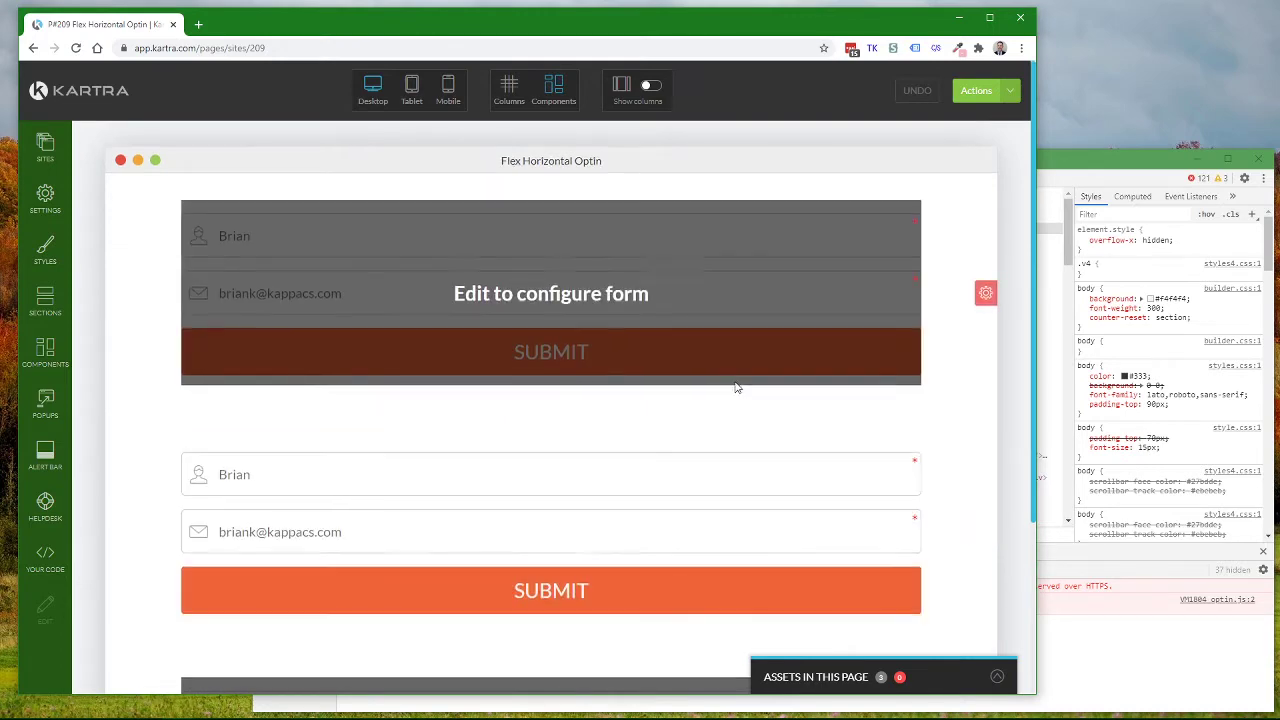
# - Examine the form wrapper classes in the second section's source code and leave it without saving
pyautogui.scroll(-2, 624, 371)
pyautogui.scroll(2, 606, 290)
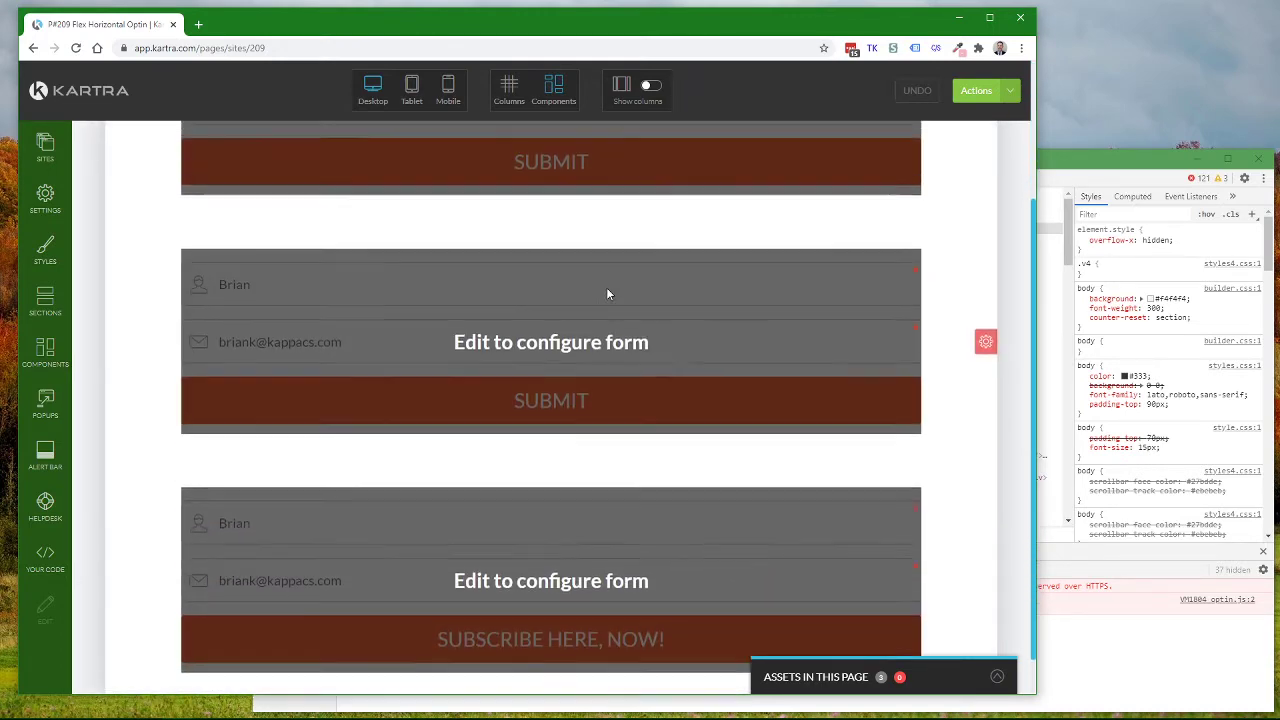
pyautogui.scroll(-2, 580, 508)
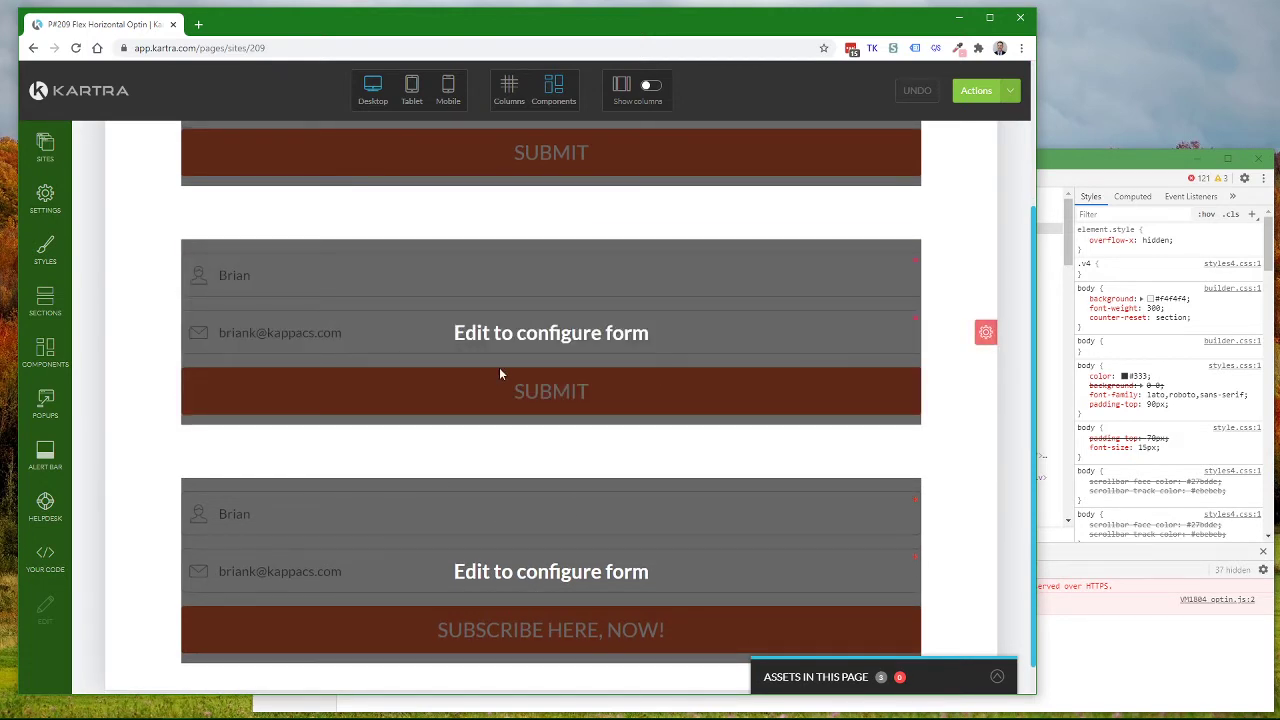
pyautogui.moveTo(567, 360)
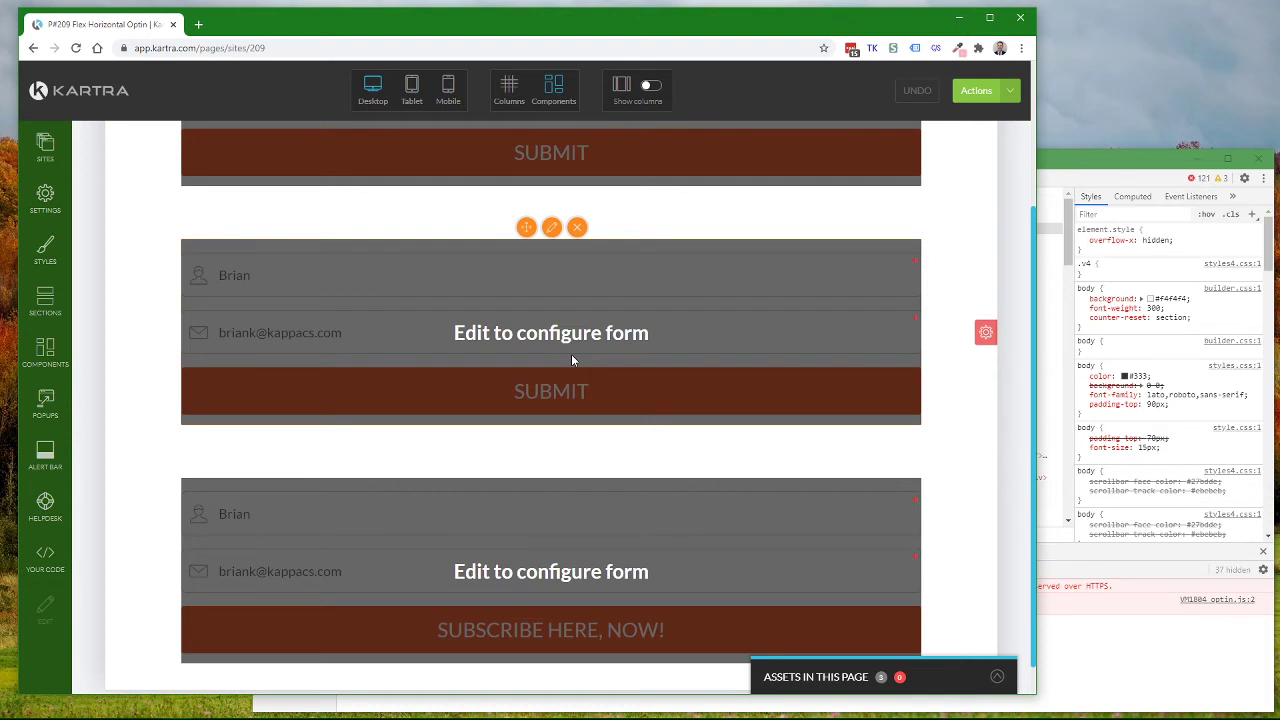
pyautogui.scroll(1, 572, 357)
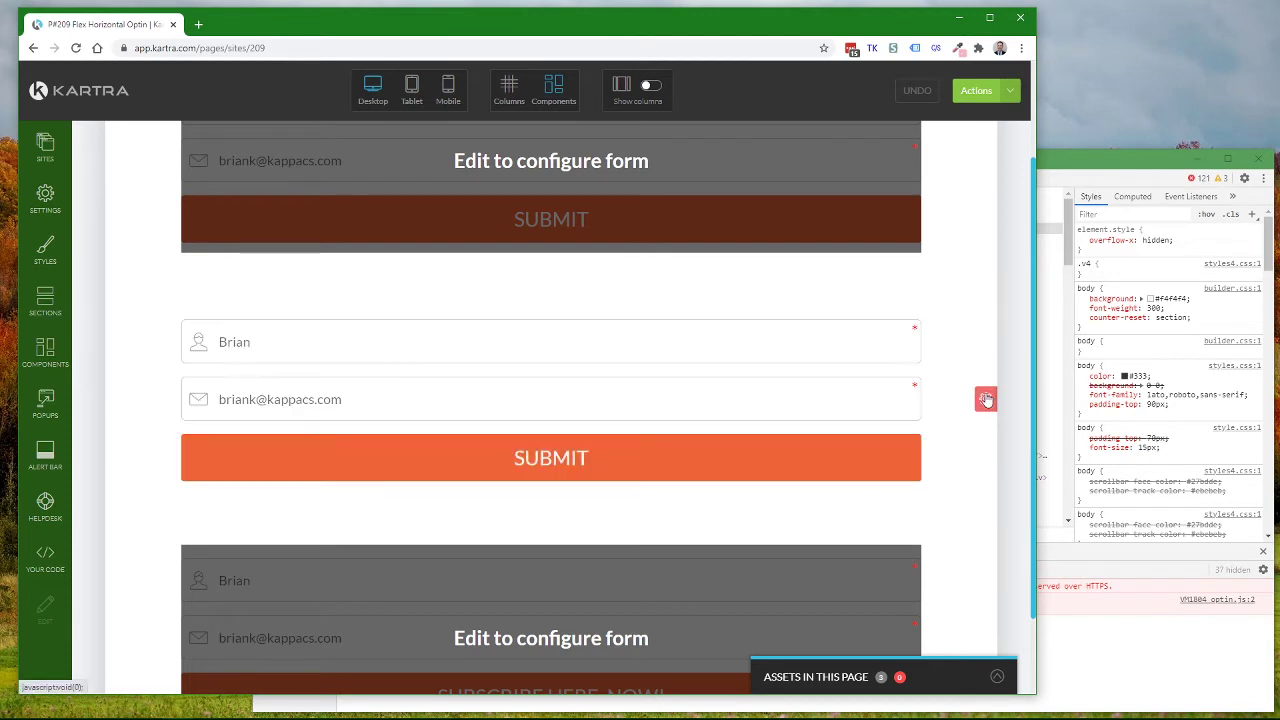
pyautogui.moveTo(987, 399)
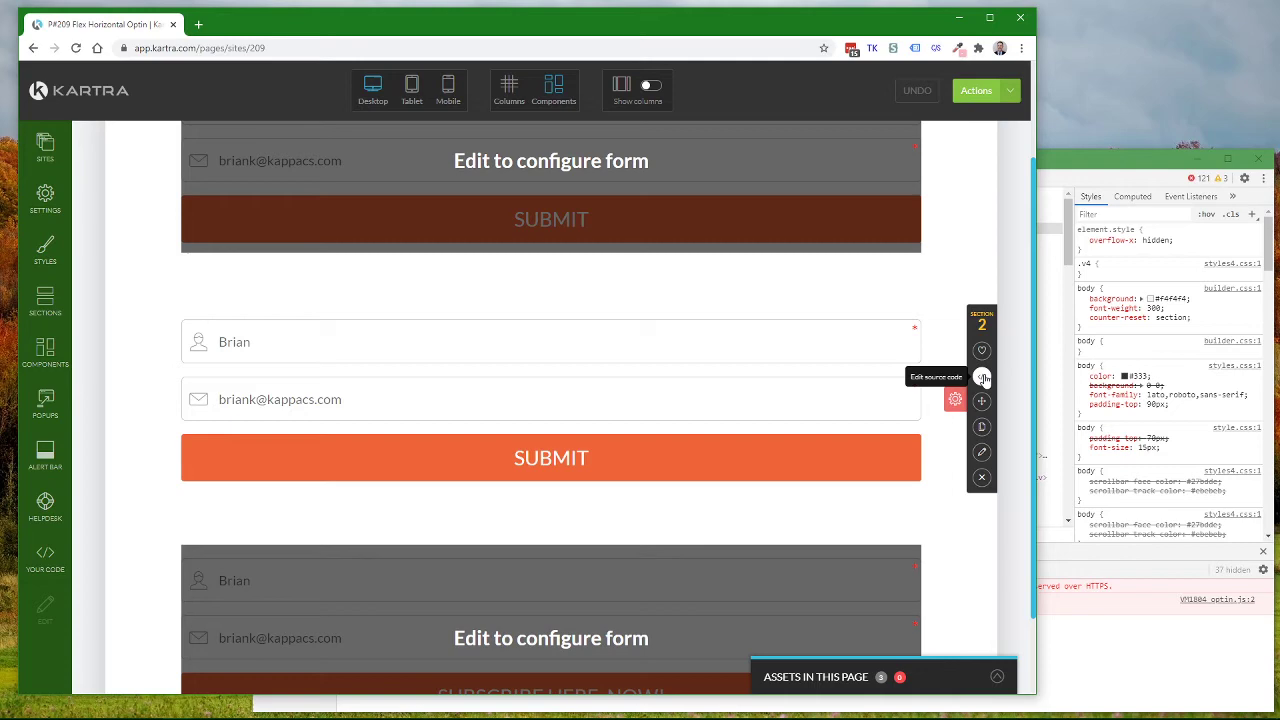
pyautogui.click(983, 377)
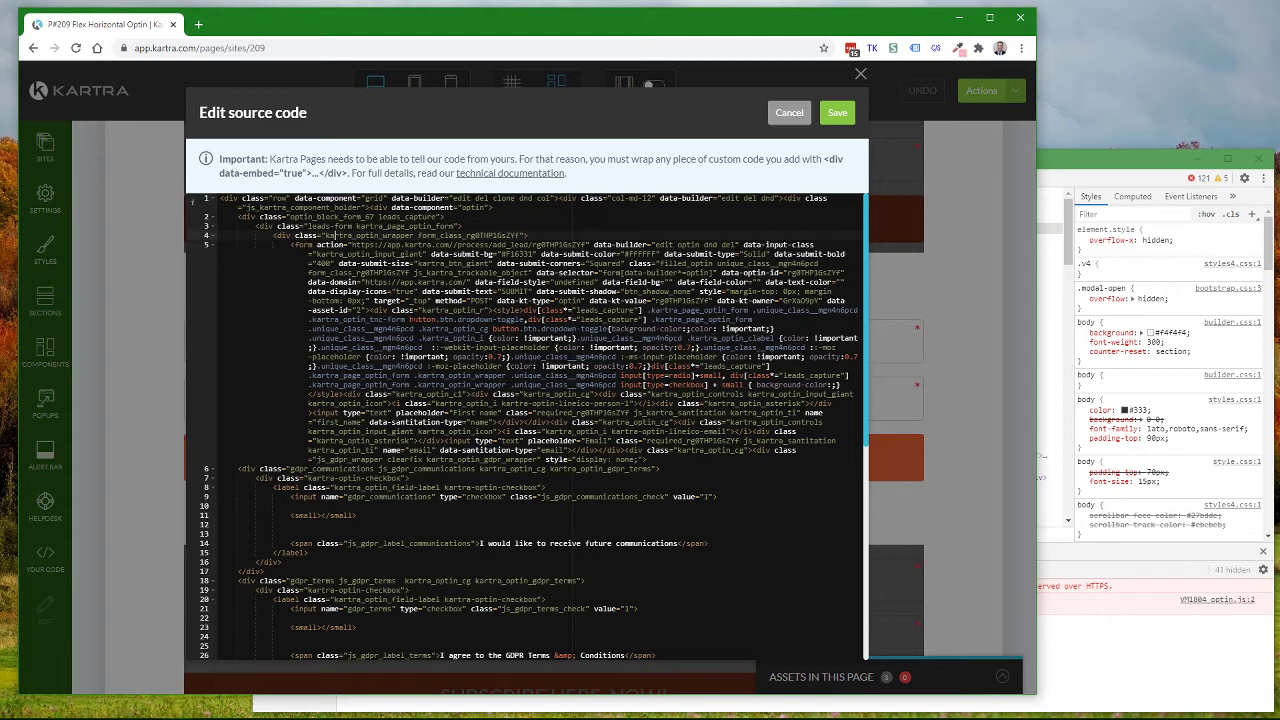
pyautogui.moveTo(420, 310); pyautogui.dragTo(468, 311)
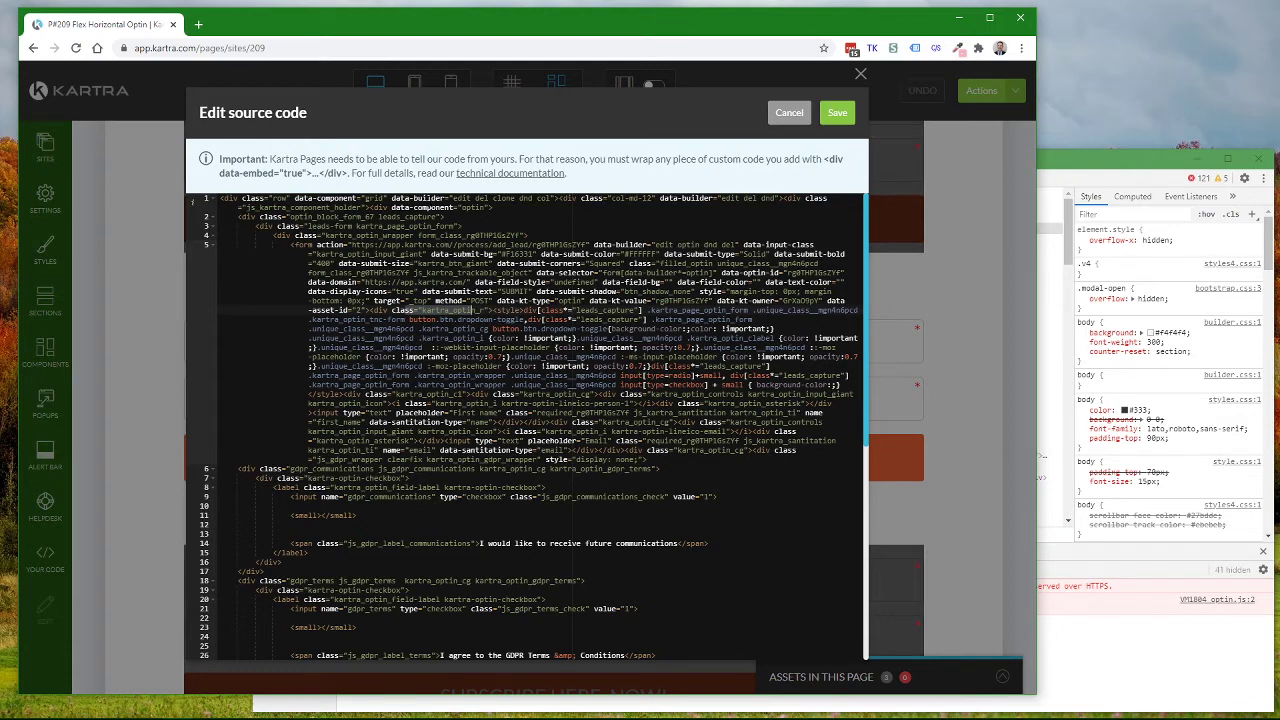
pyautogui.click(789, 114)
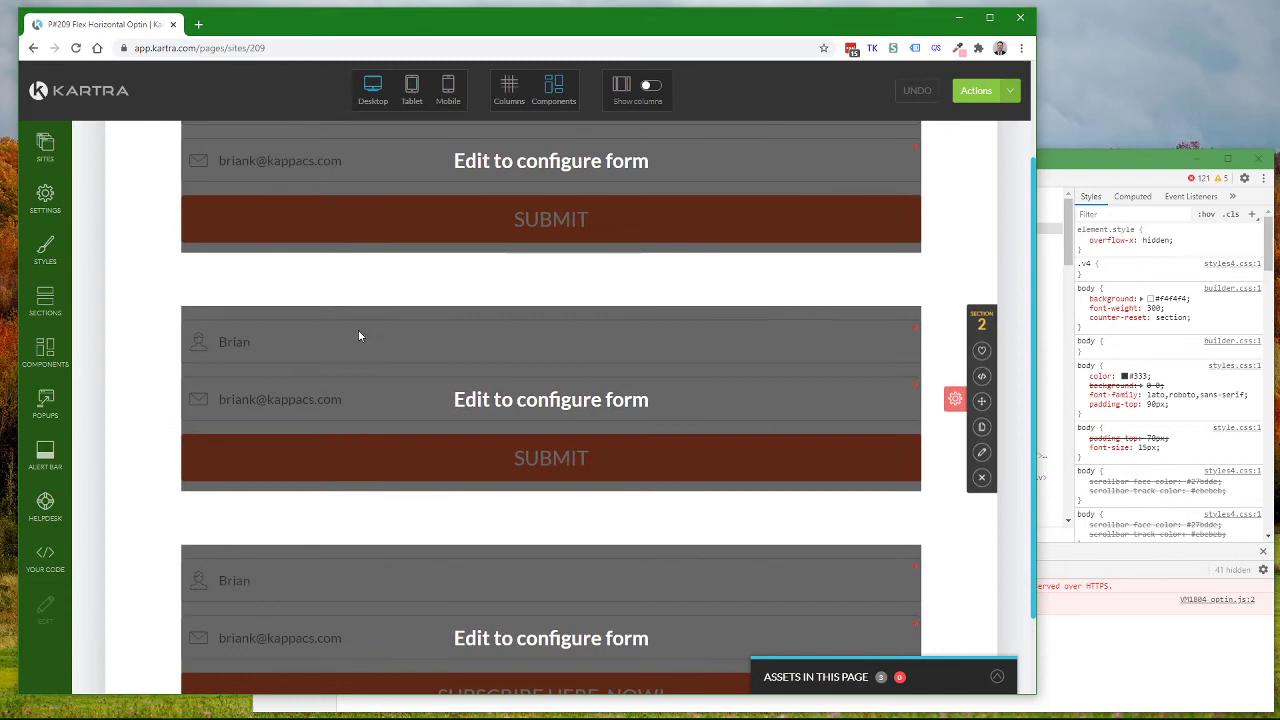
# - Inspect the second opt-in form in DevTools and delete its optin_overlay div, keeping the form in view beside the inspector
pyautogui.rightClick(312, 346)
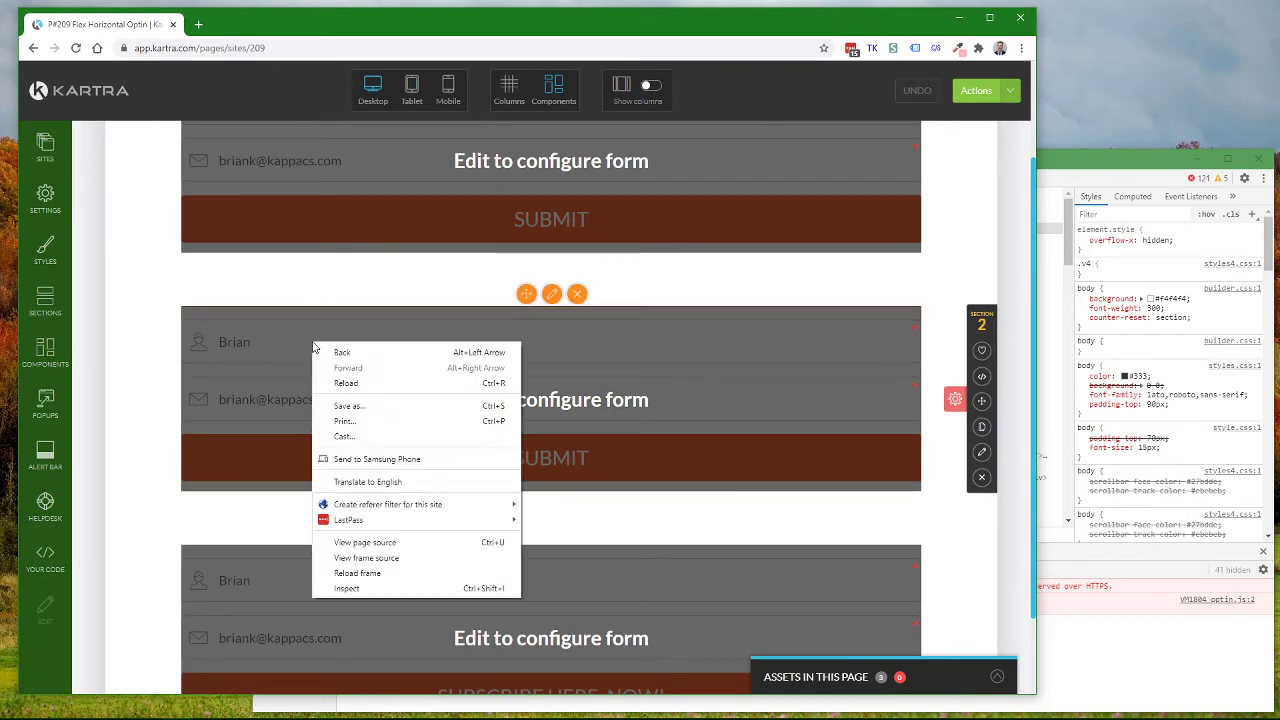
pyautogui.click(344, 588)
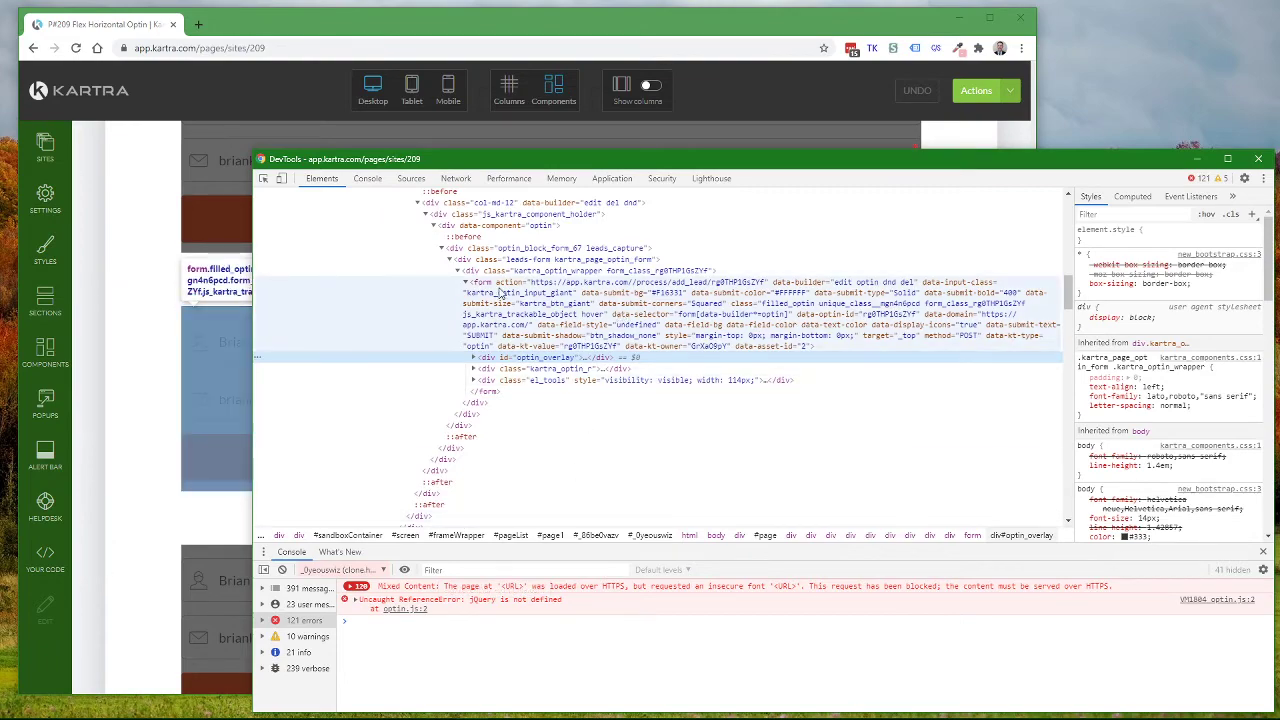
pyautogui.press('Delete')
pyautogui.moveTo(549, 150); pyautogui.dragTo(542, 298)
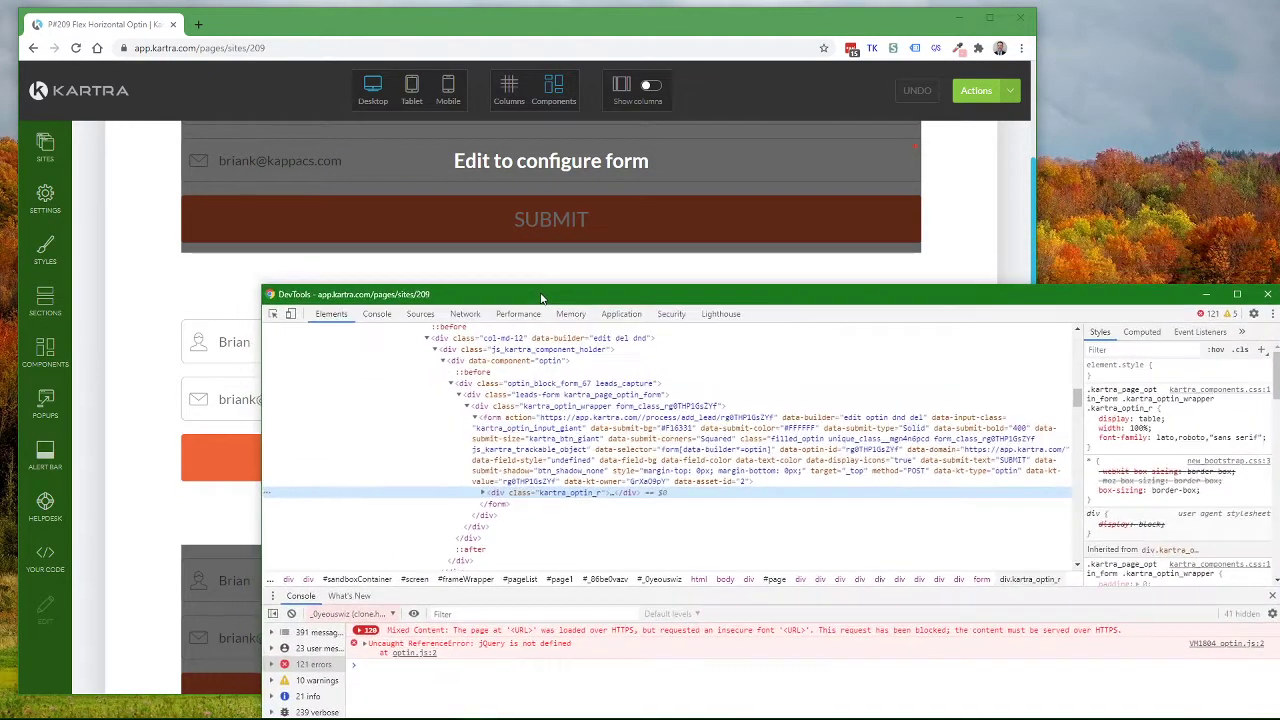
# - Add the class "horizontal" to the second form's kartra_optin_wrapper div in DevTools
pyautogui.click(525, 408)
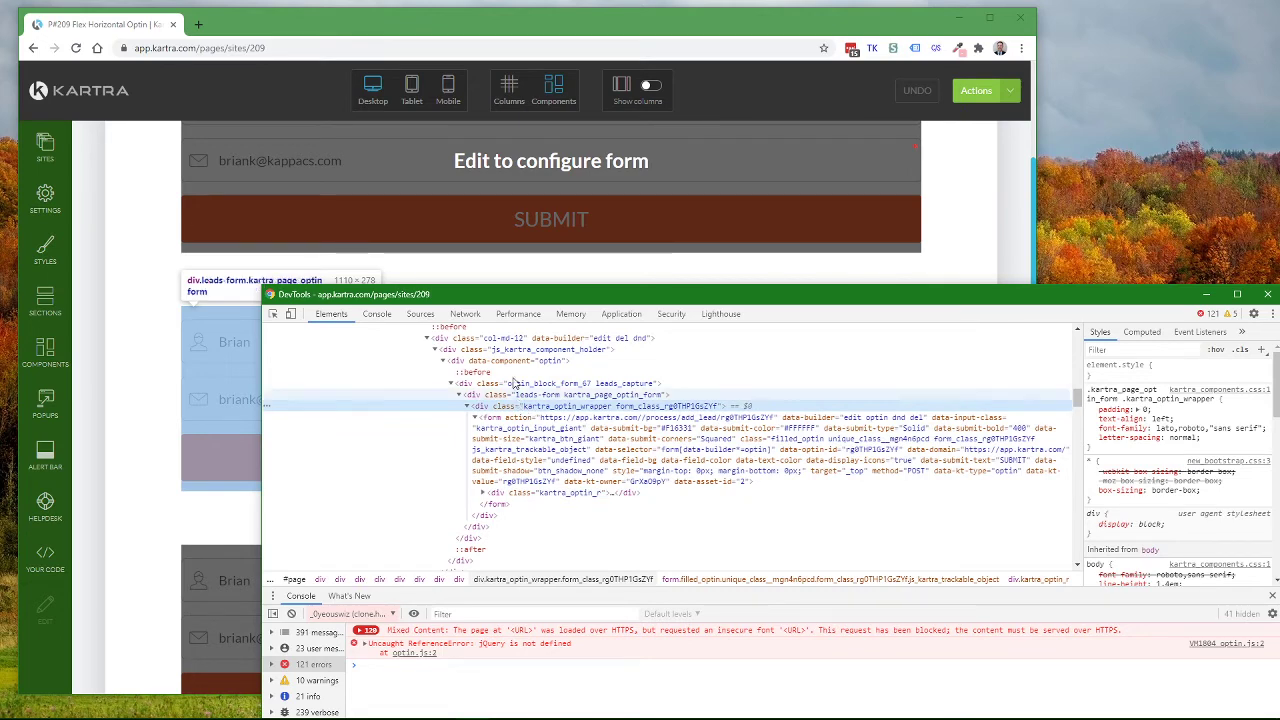
pyautogui.moveTo(507, 300); pyautogui.dragTo(789, 289)
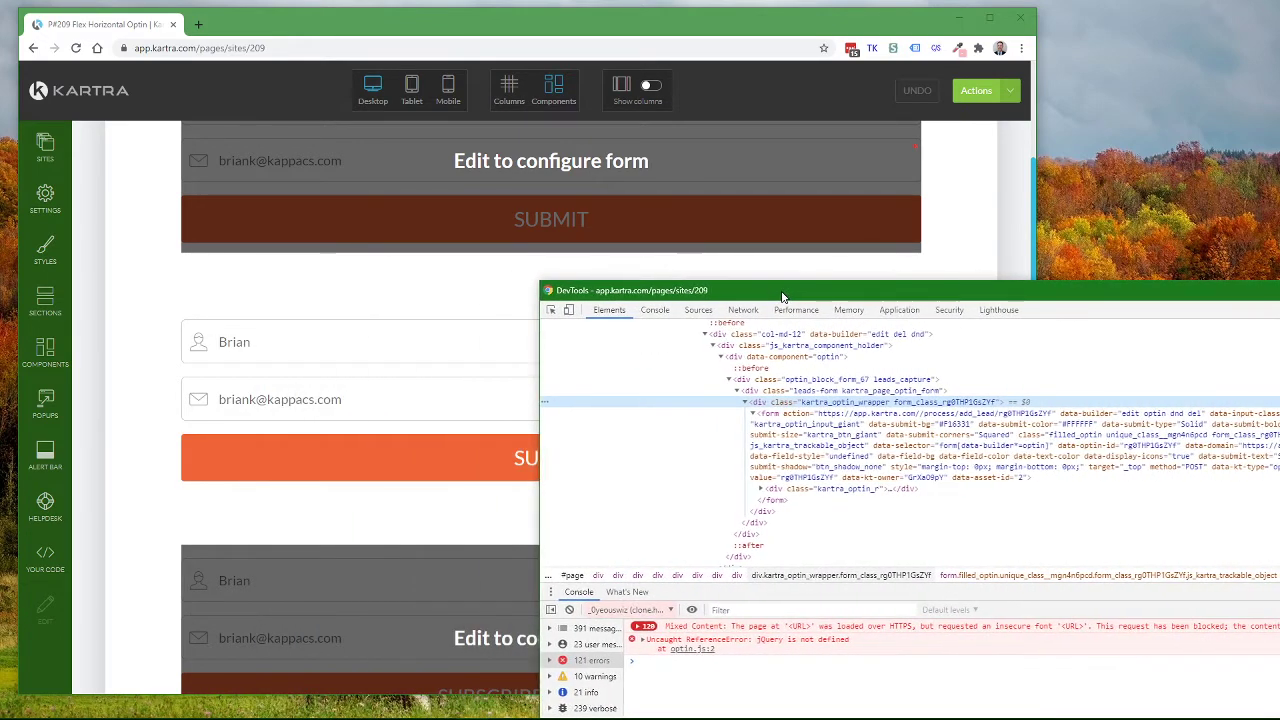
pyautogui.rightClick(830, 407)
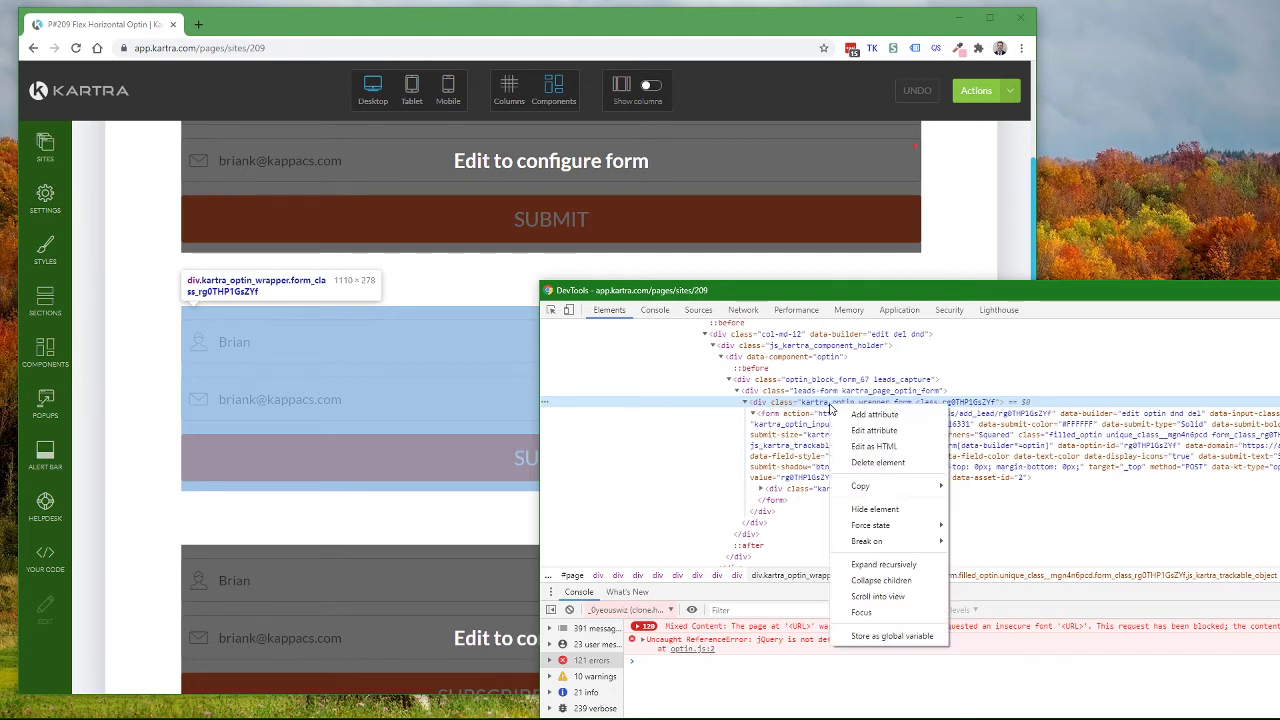
pyautogui.click(873, 430)
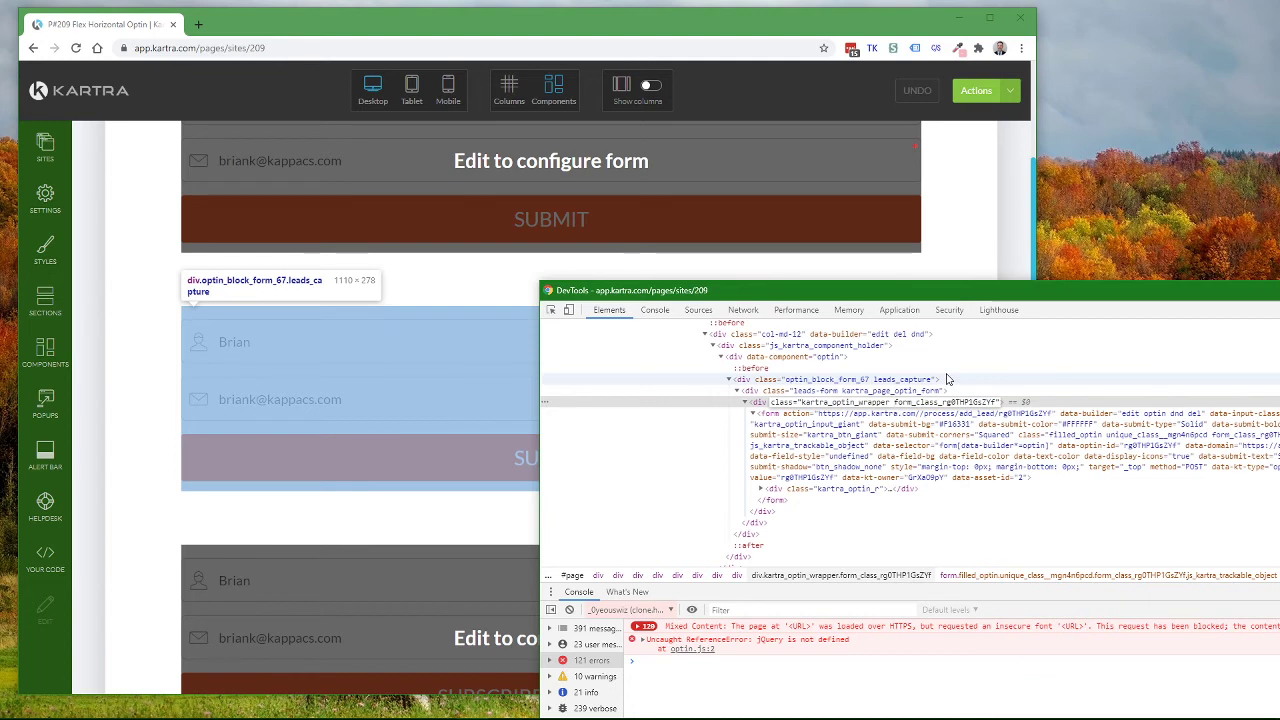
pyautogui.write('norm')
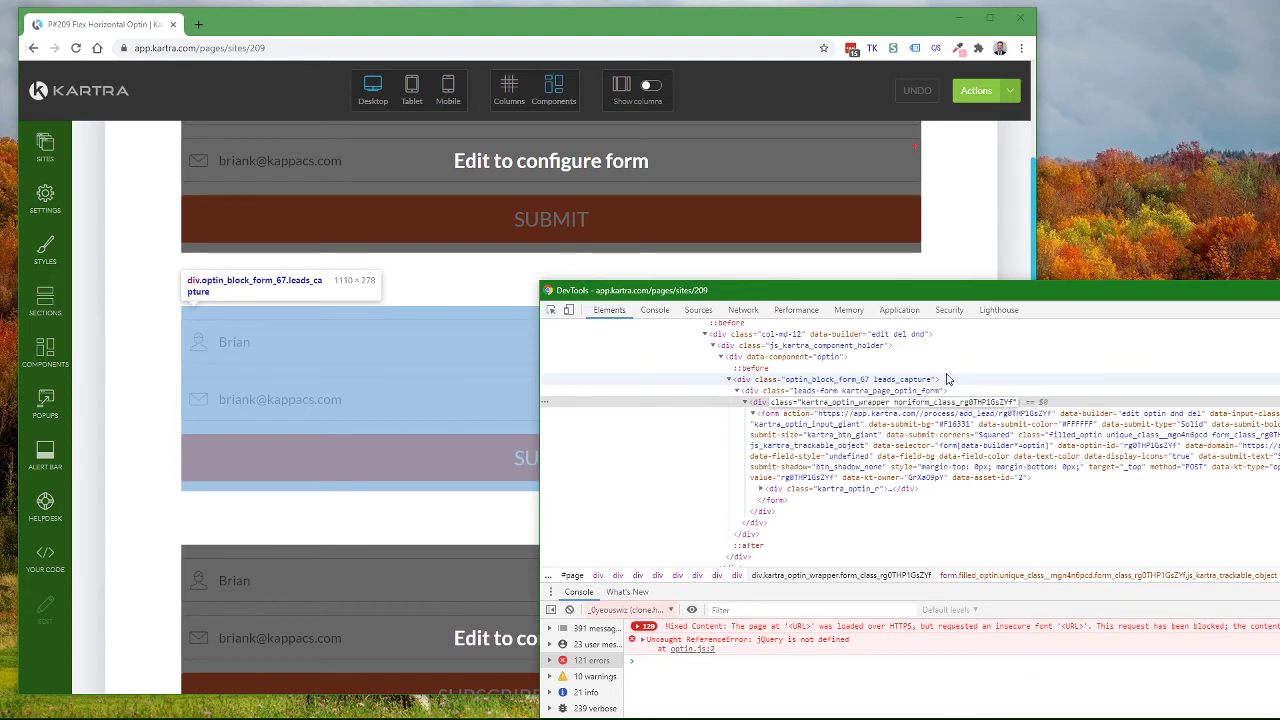
pyautogui.write('zontal')
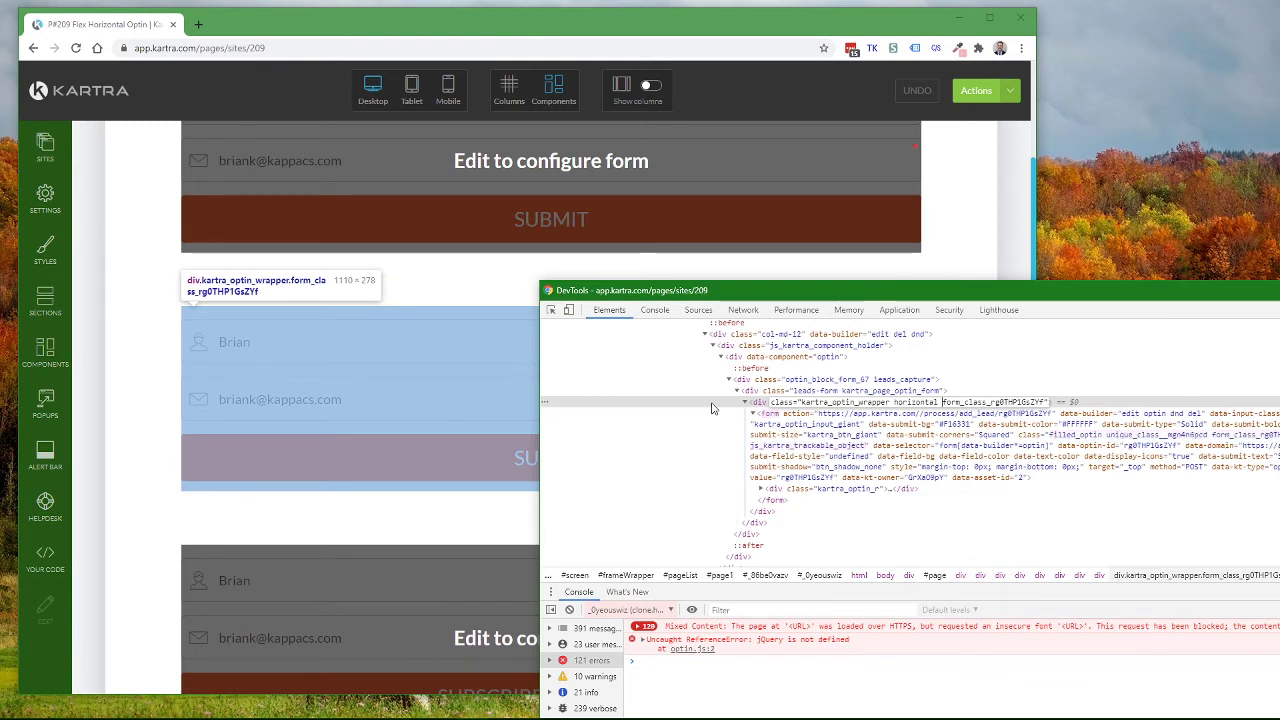
pyautogui.press('Return')
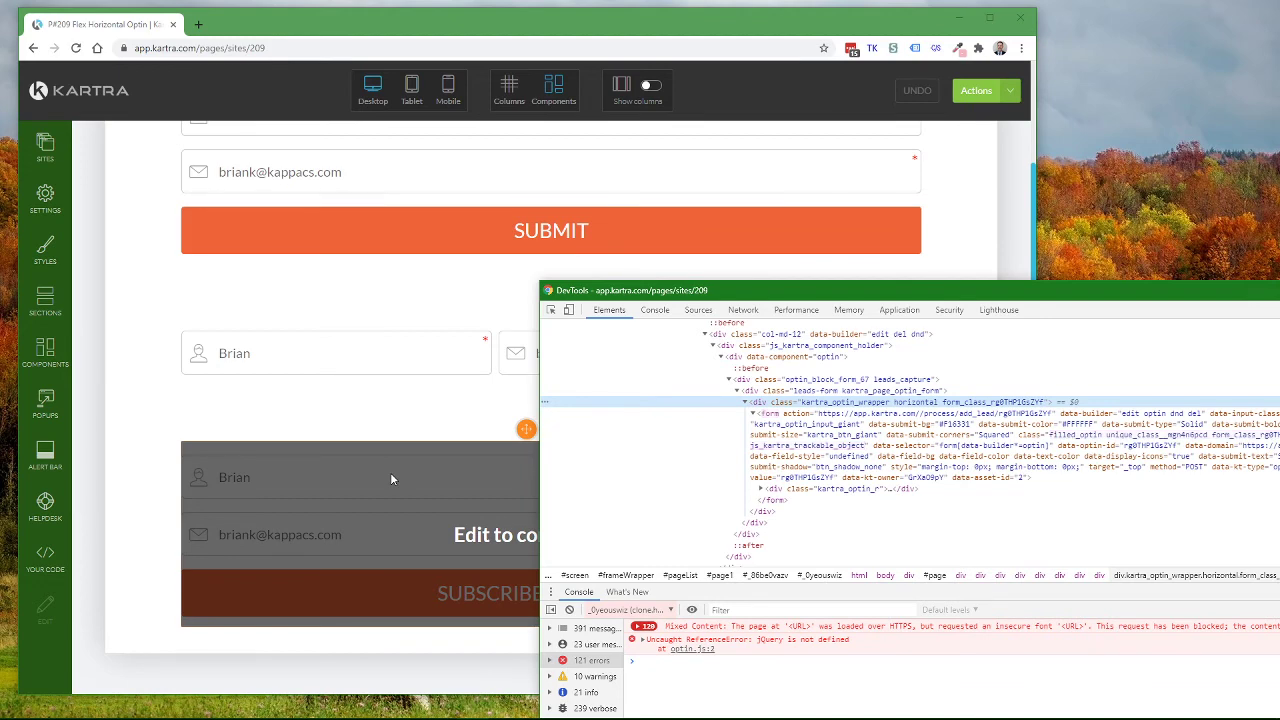
# - Inspect the SUBSCRIBE HERE, NOW! form, delete its overlay element and add the class "horizontal" to its kartra_optin_wrapper div
pyautogui.rightClick(391, 479)
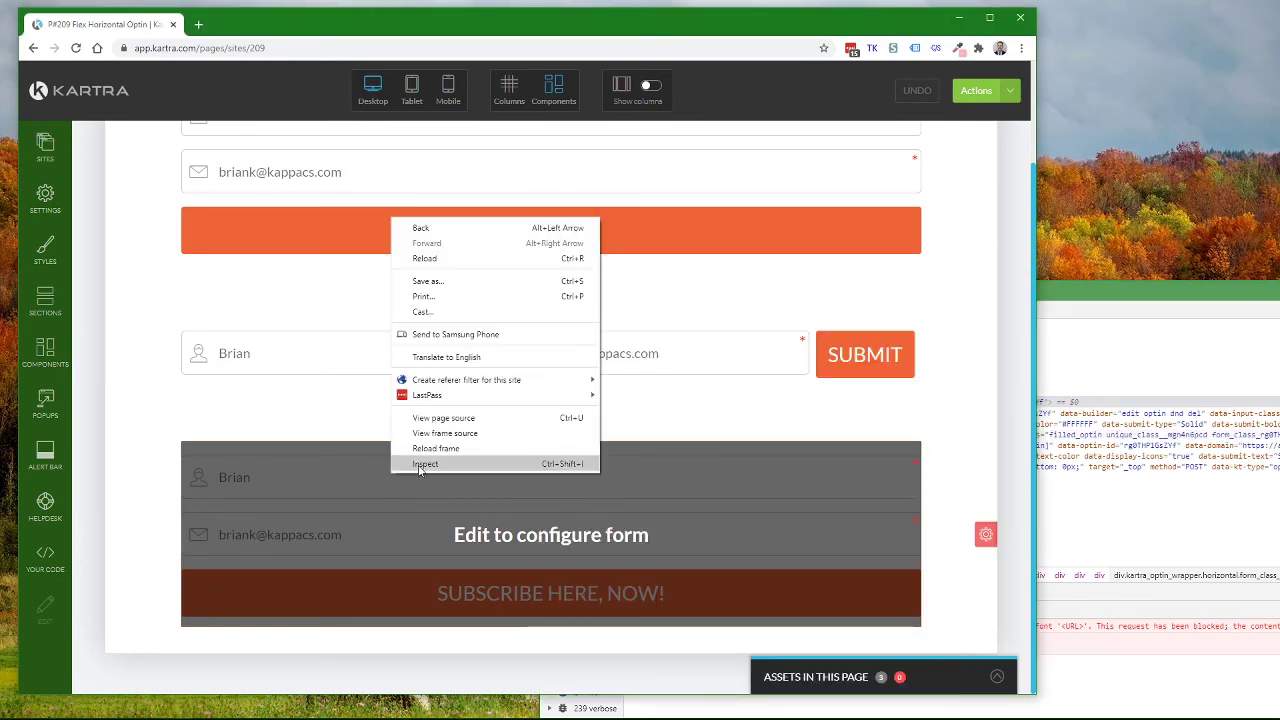
pyautogui.click(418, 463)
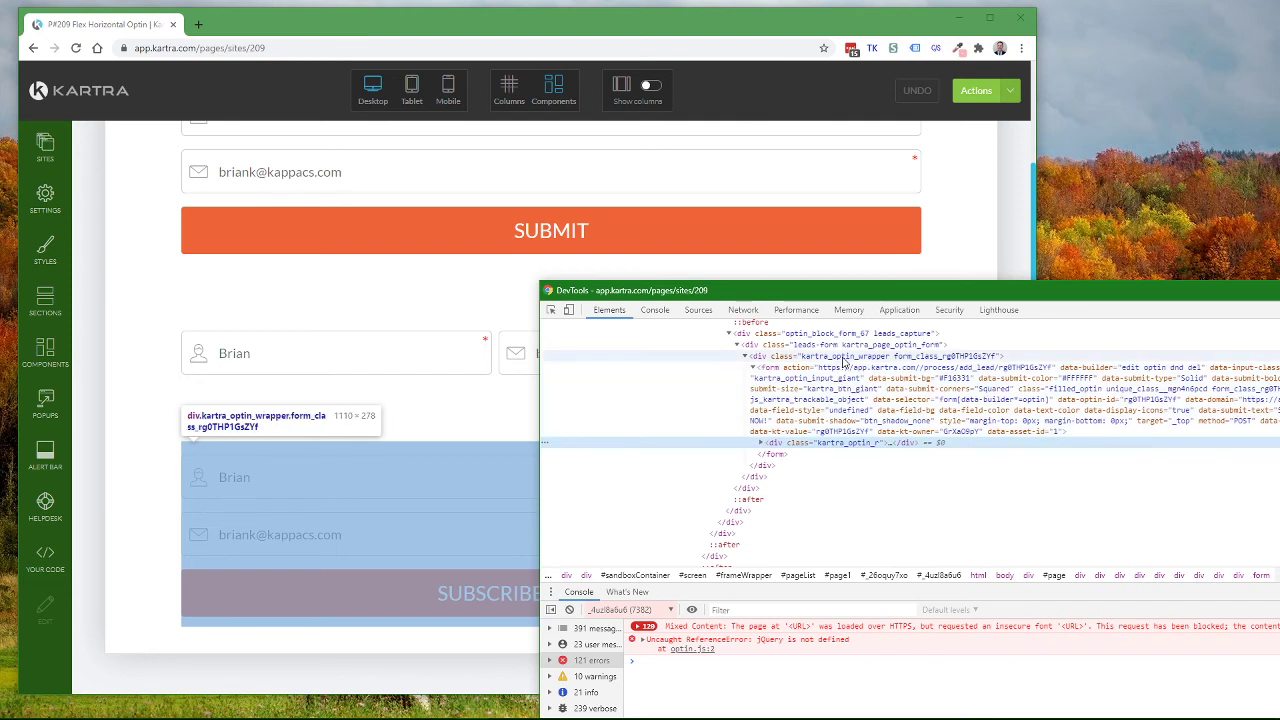
pyautogui.rightClick(843, 357)
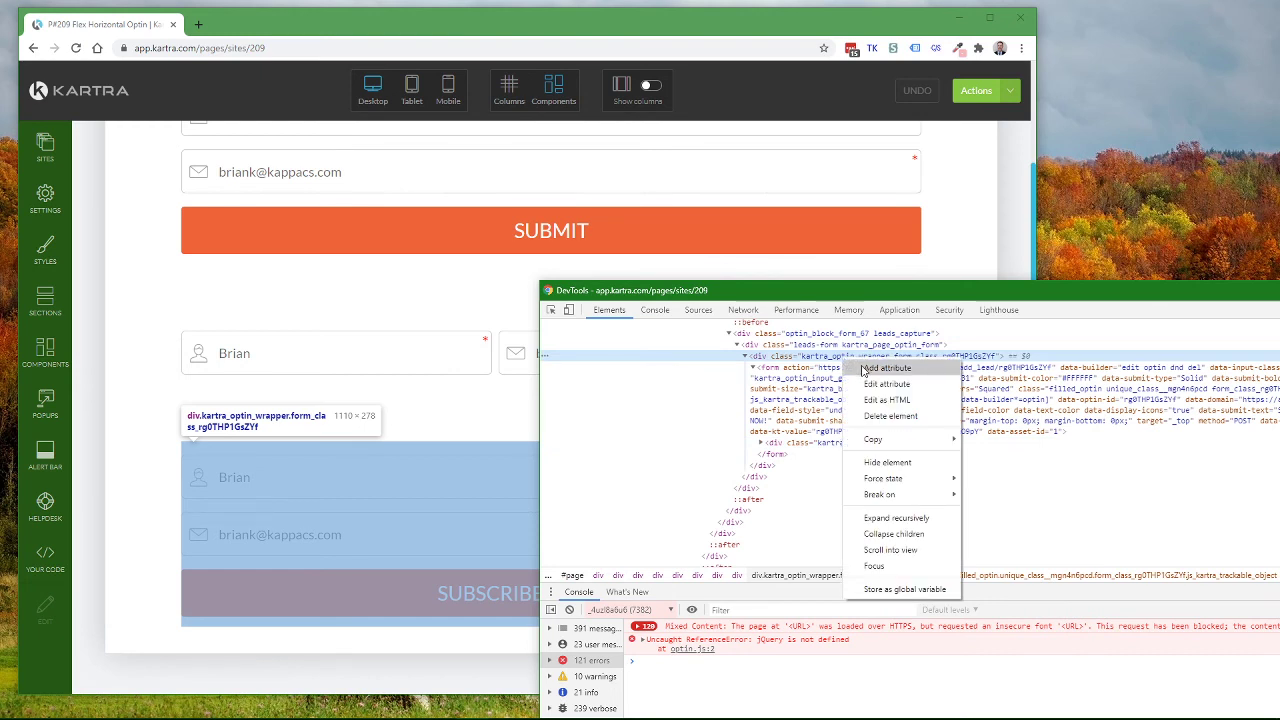
pyautogui.click(888, 384)
pyautogui.click(897, 362)
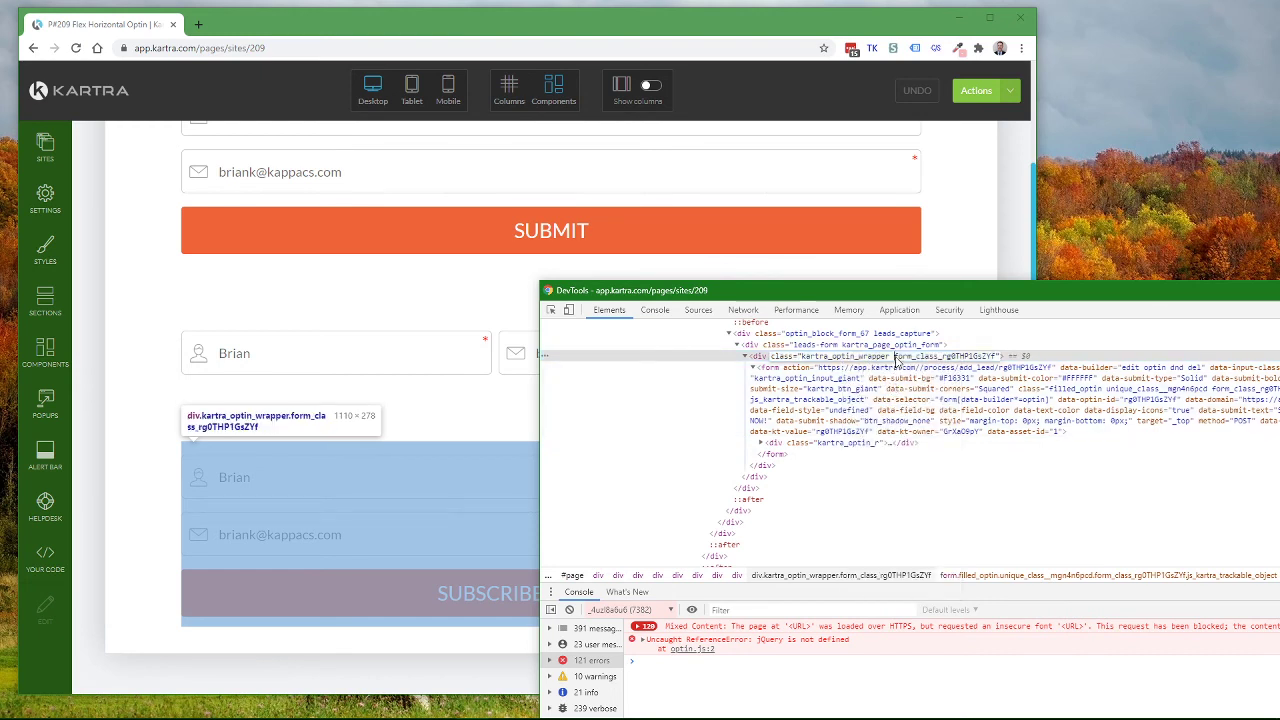
pyautogui.write('ho')
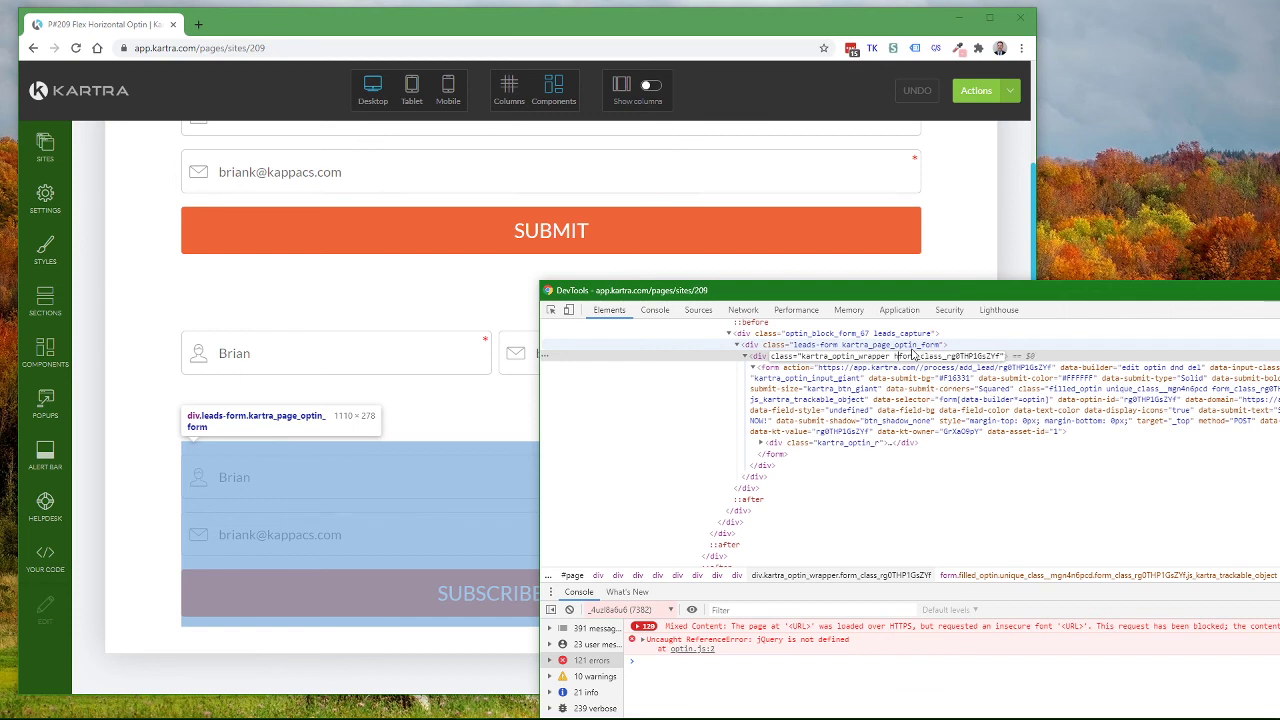
pyautogui.write('rizontal')
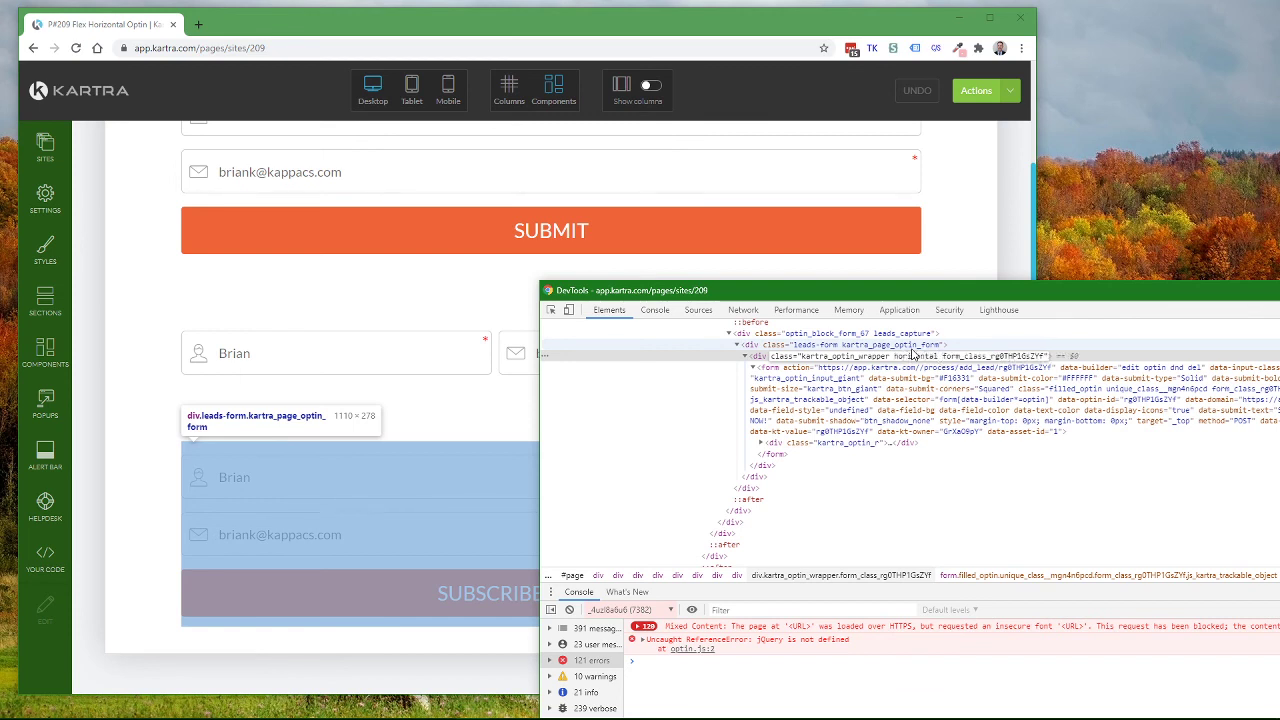
pyautogui.press('Return')
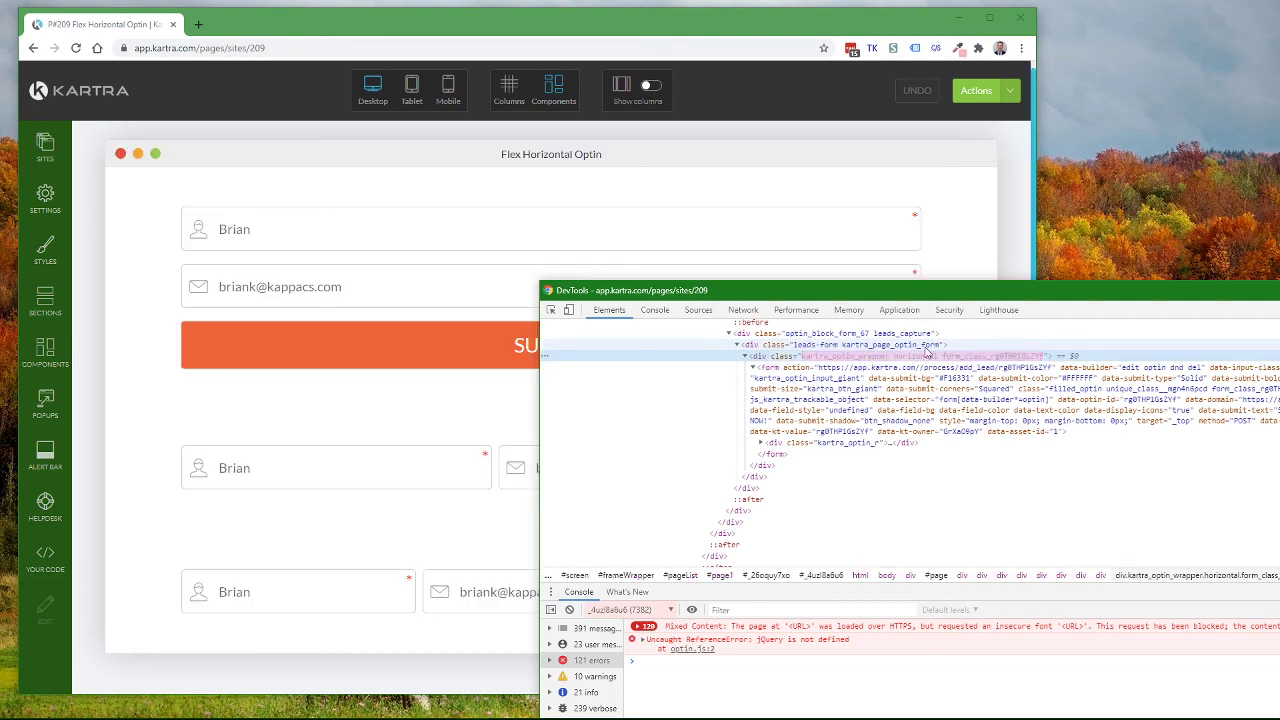